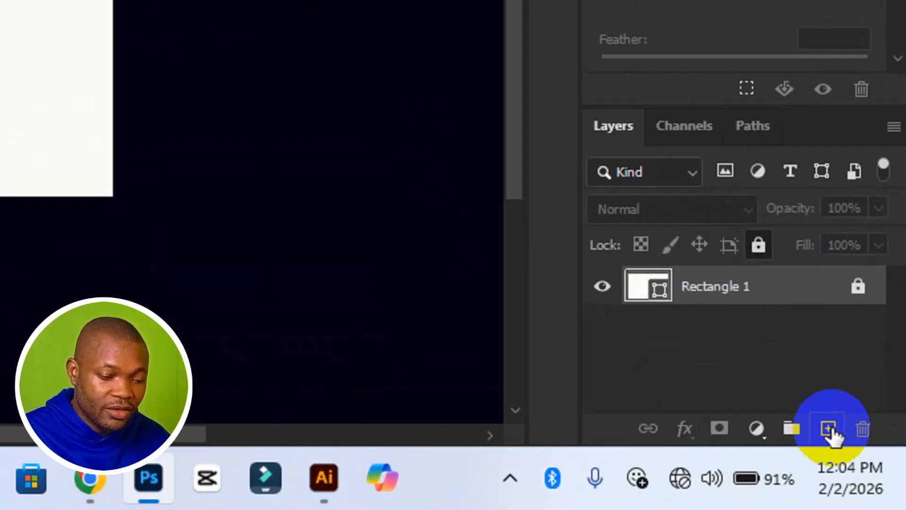
Add a new layer and draw a rectangle of about 4224 × 2492 px covering the whole canvas.
{"action": "left_click", "coordinate": [829, 430]}
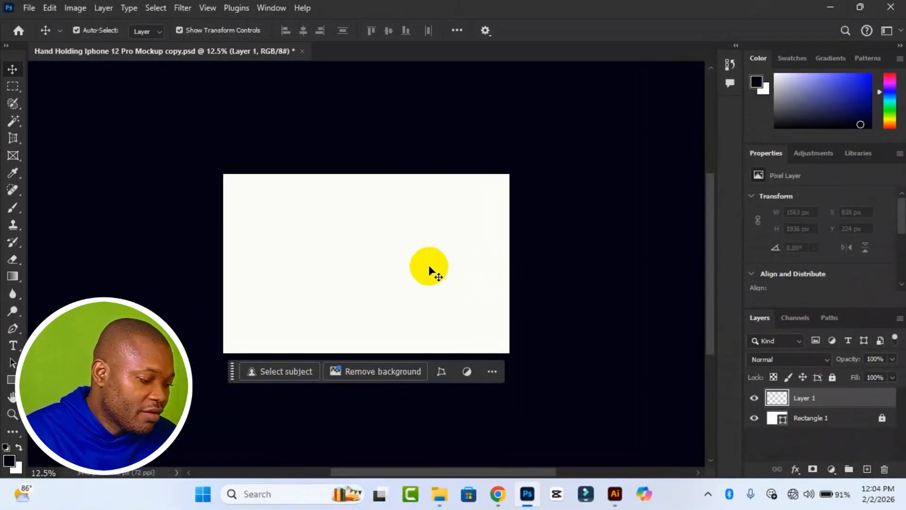
{"action": "left_click", "coordinate": [13, 381]}
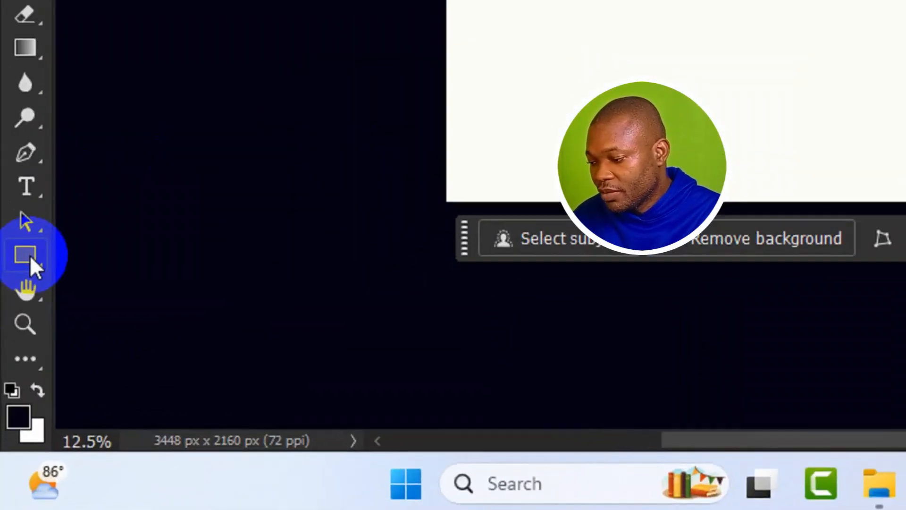
{"action": "left_click", "coordinate": [30, 255]}
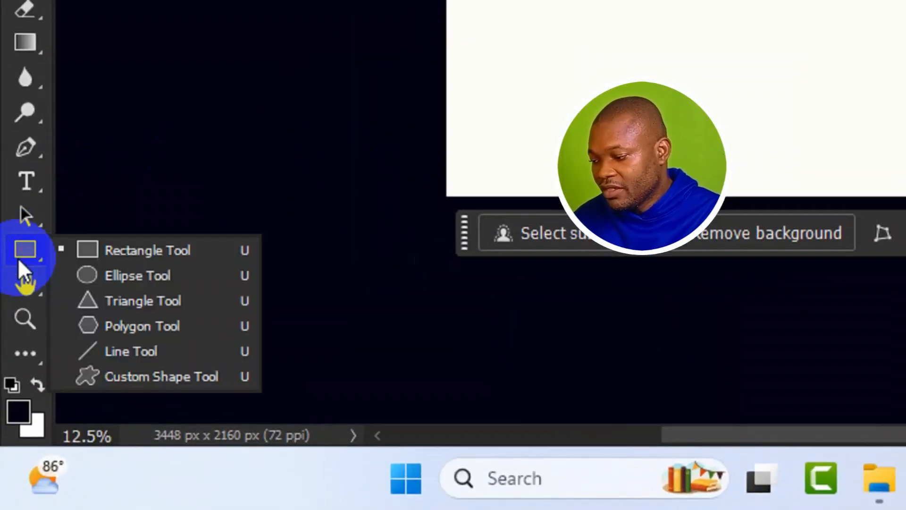
{"action": "left_click", "coordinate": [18, 258]}
{"action": "left_click", "coordinate": [17, 258]}
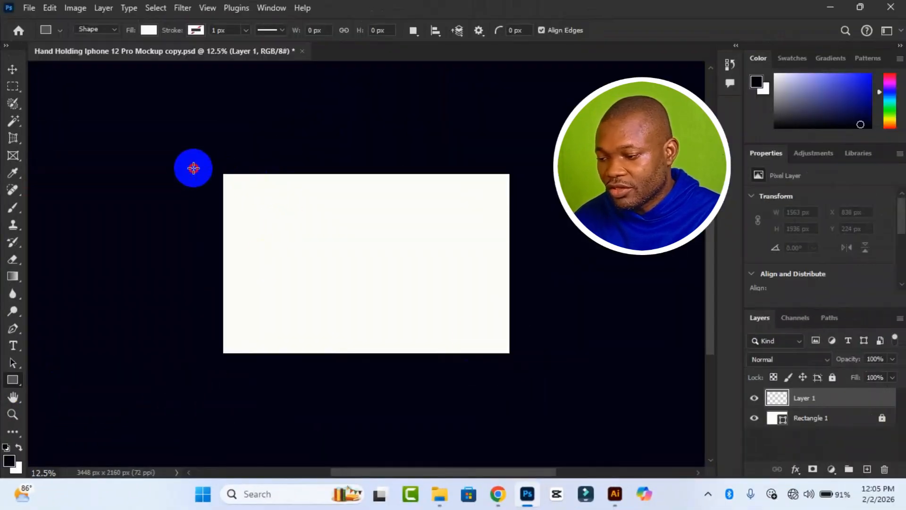
{"action": "left_click_drag", "start_coordinate": [193, 168], "coordinate": [544, 373]}
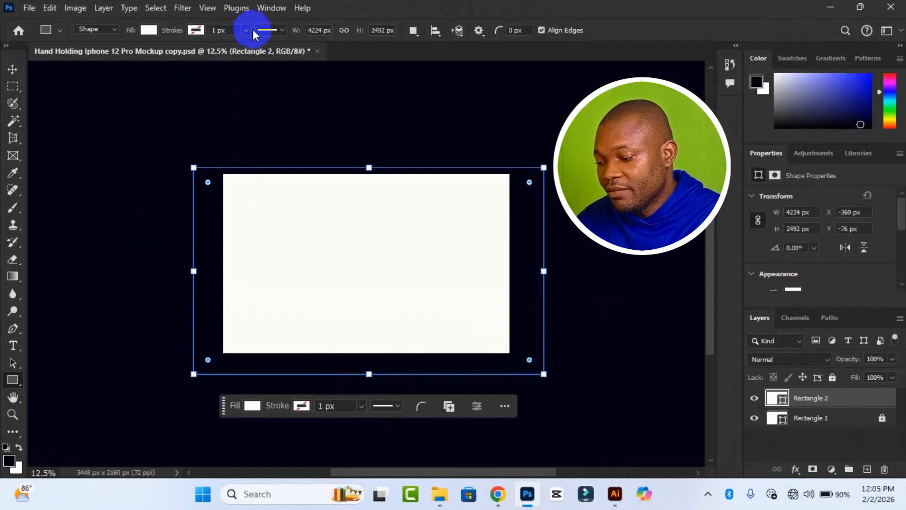
Hide the Contextual Task Bar and show it again.
{"action": "left_click", "coordinate": [278, 9]}
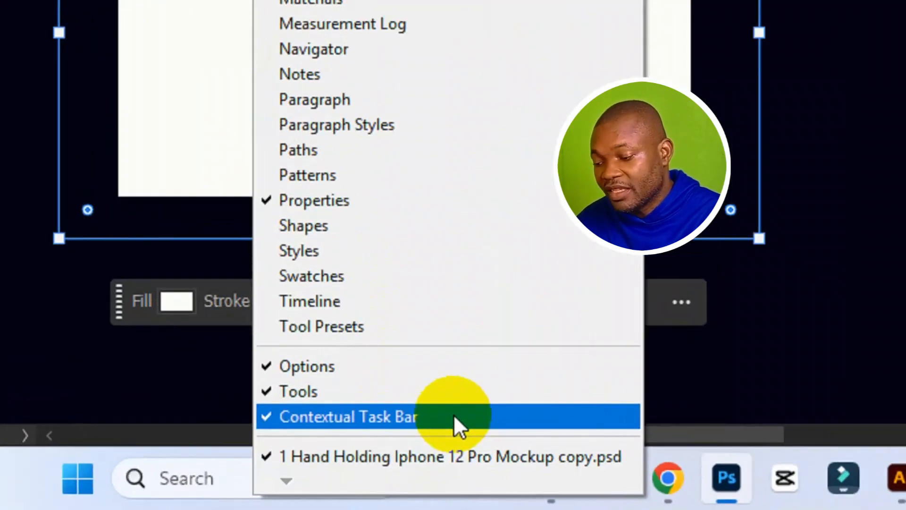
{"action": "left_click", "coordinate": [455, 417]}
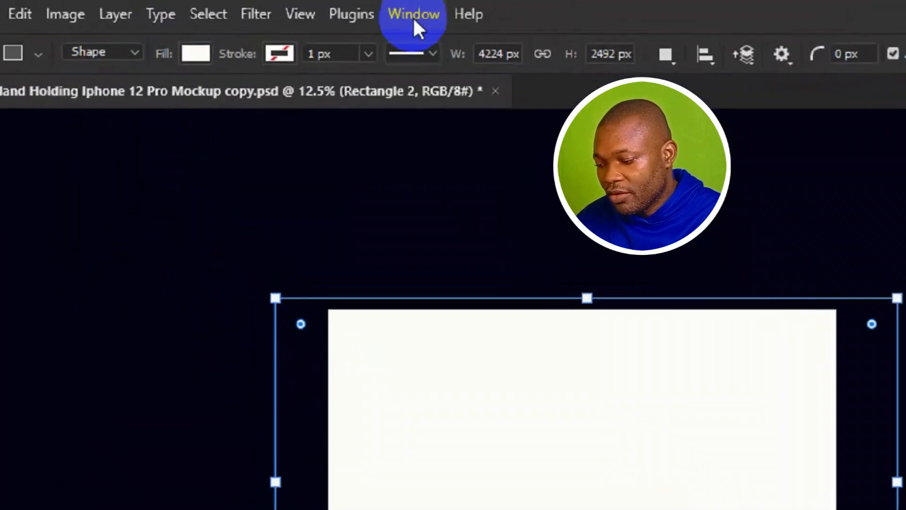
{"action": "left_click", "coordinate": [271, 9]}
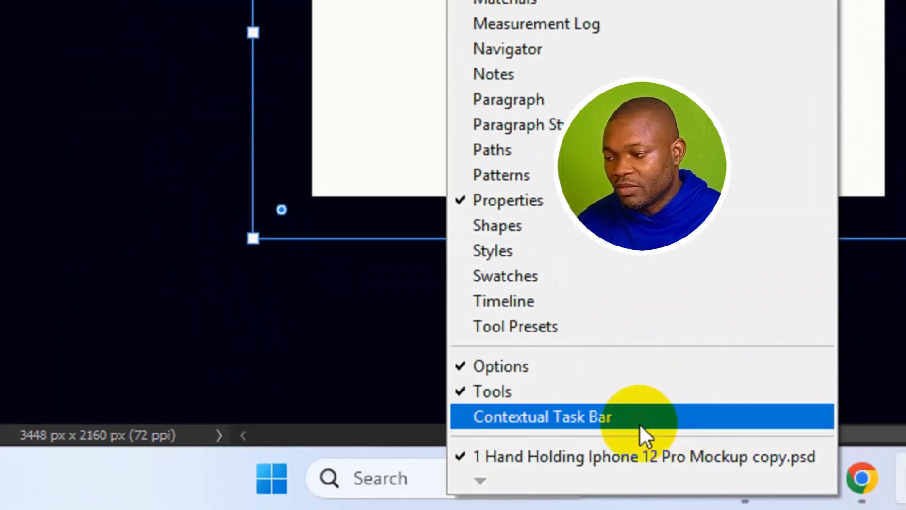
{"action": "left_click", "coordinate": [640, 424]}
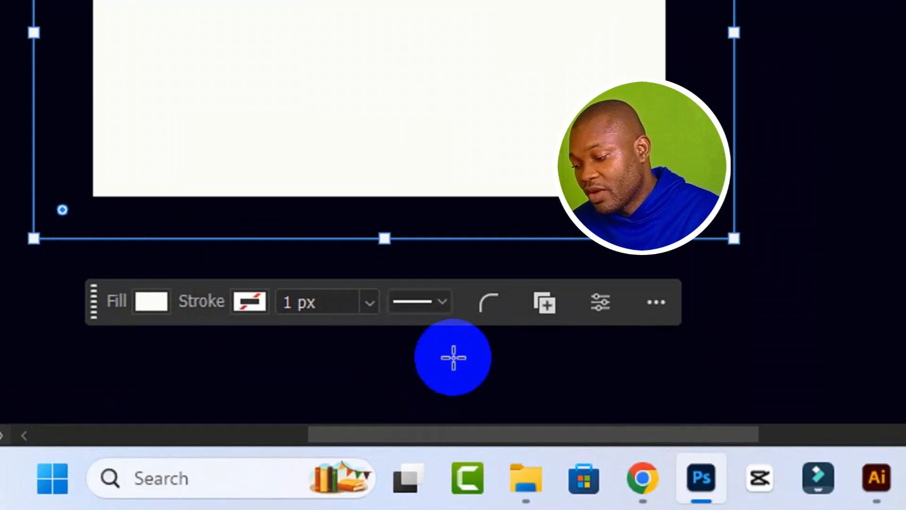
Open the new rectangle's fill options and switch the fill type to Pattern.
{"action": "left_click", "coordinate": [151, 301]}
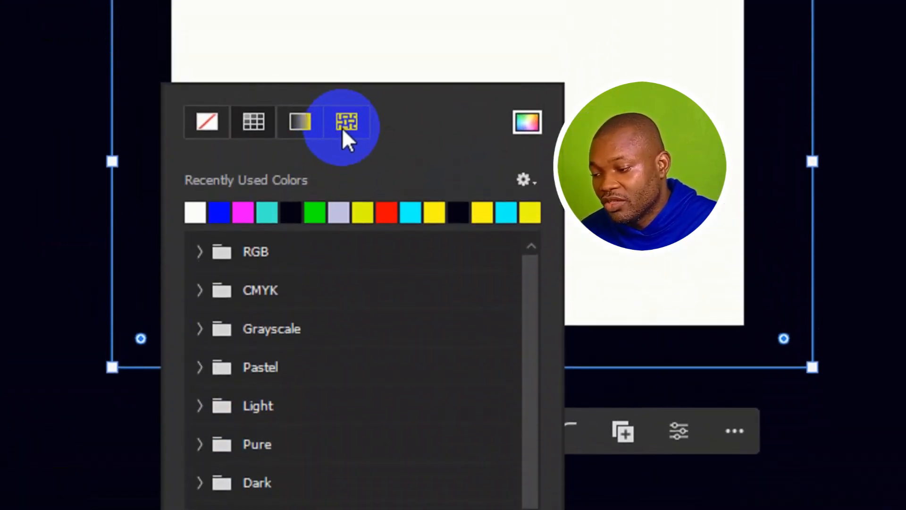
{"action": "left_click", "coordinate": [344, 133]}
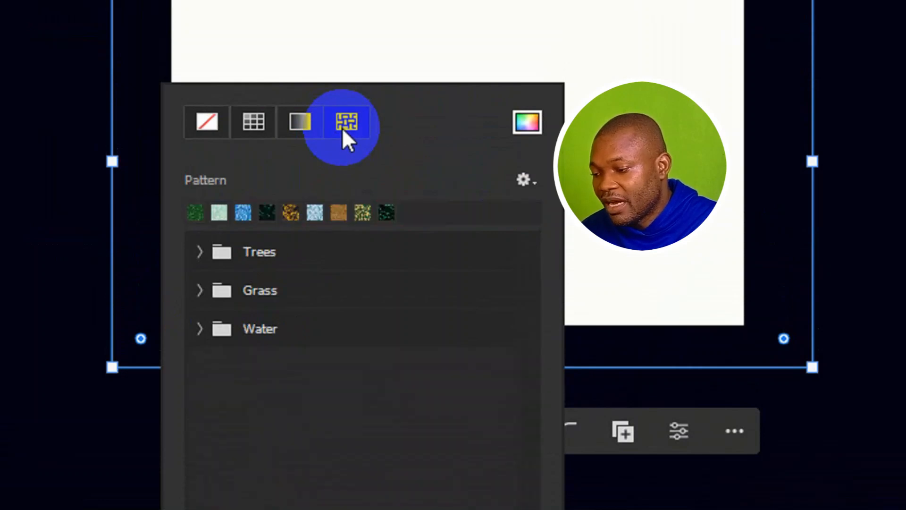
{"action": "scroll", "coordinate": [312, 268], "scroll_direction": "up", "scroll_amount": 2}
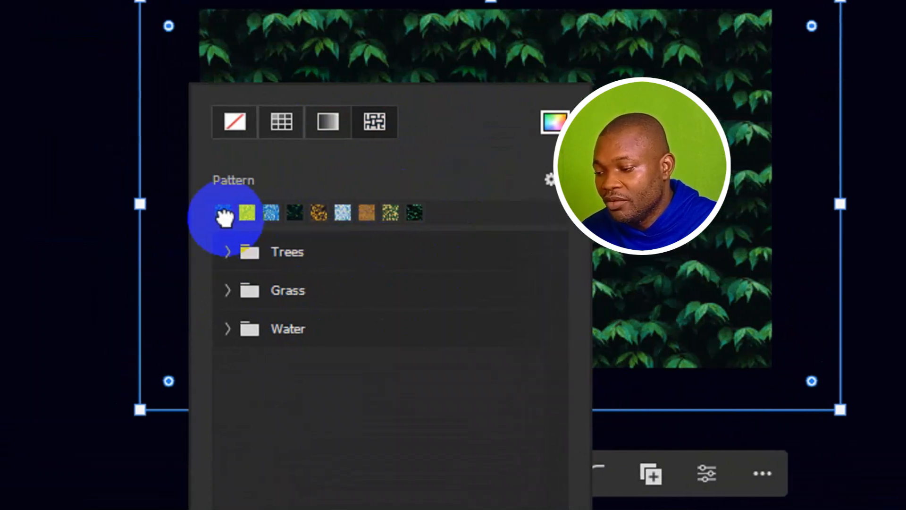
Try several of the recently used grass, water and tree patterns as the rectangle's fill.
{"action": "left_click", "coordinate": [224, 215]}
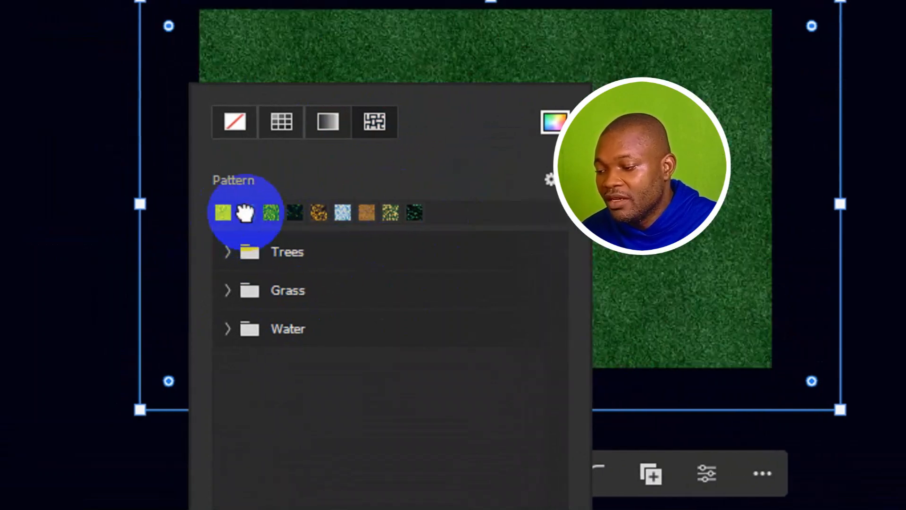
{"action": "left_click", "coordinate": [284, 215]}
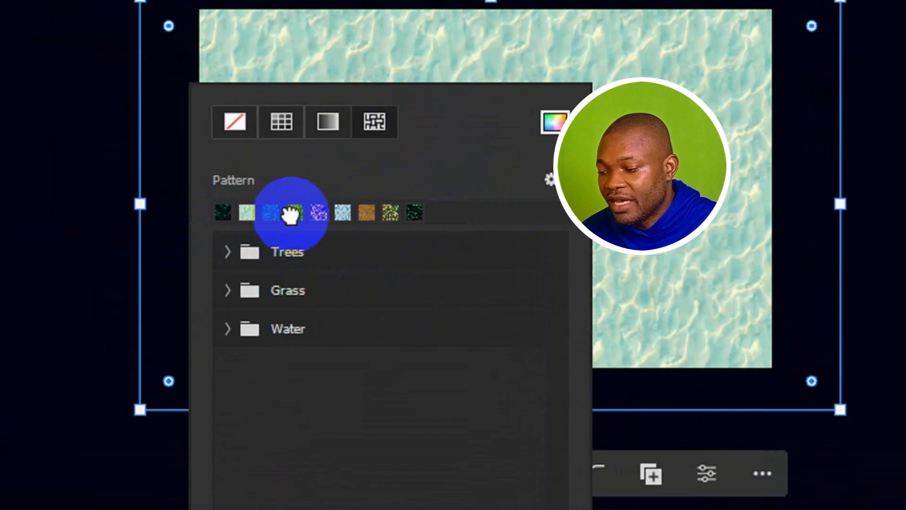
{"action": "left_click", "coordinate": [291, 214]}
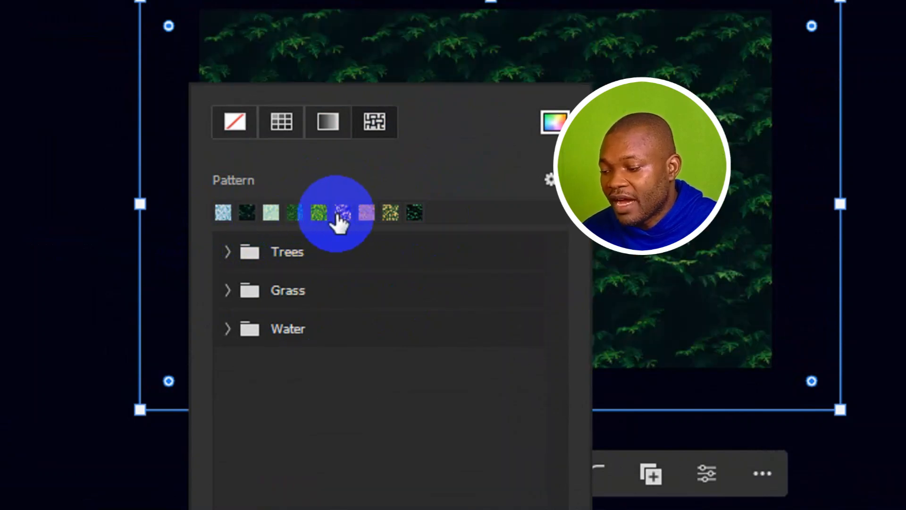
{"action": "left_click", "coordinate": [342, 214]}
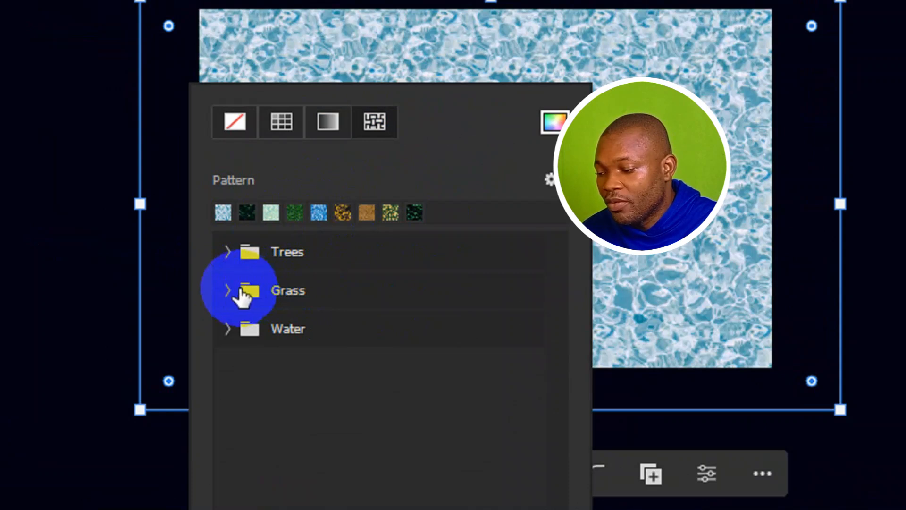
Try the patterns in the Grass group and fill the rectangle with the plain green grass one.
{"action": "left_click", "coordinate": [231, 290]}
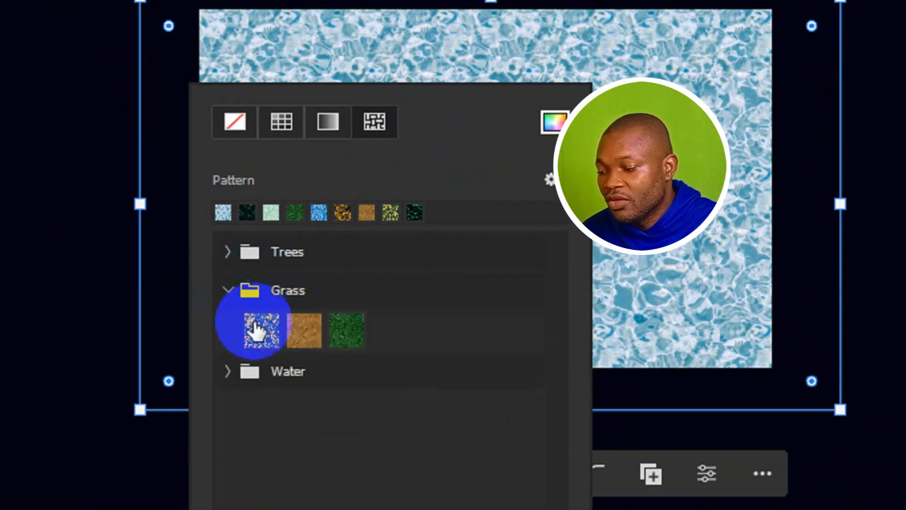
{"action": "left_click", "coordinate": [256, 340]}
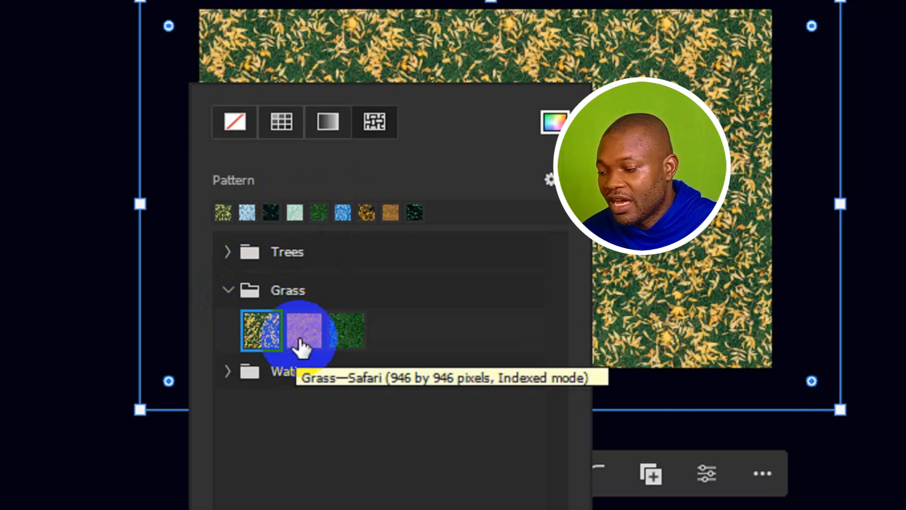
{"action": "left_click", "coordinate": [300, 337]}
{"action": "left_click", "coordinate": [343, 339]}
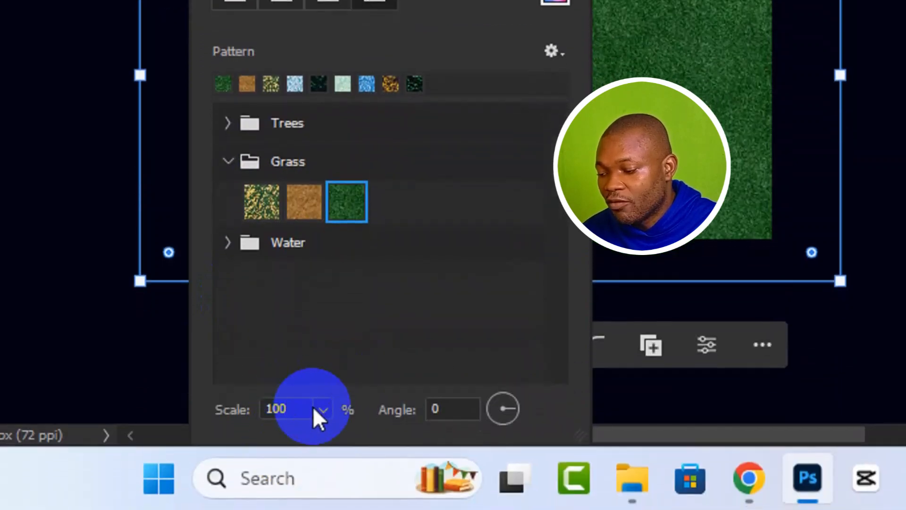
Rotate the grass pattern to an angle of 76° and enlarge its scale to about 350%.
{"action": "left_click", "coordinate": [319, 411]}
{"action": "left_click_drag", "start_coordinate": [319, 423], "coordinate": [362, 429]}
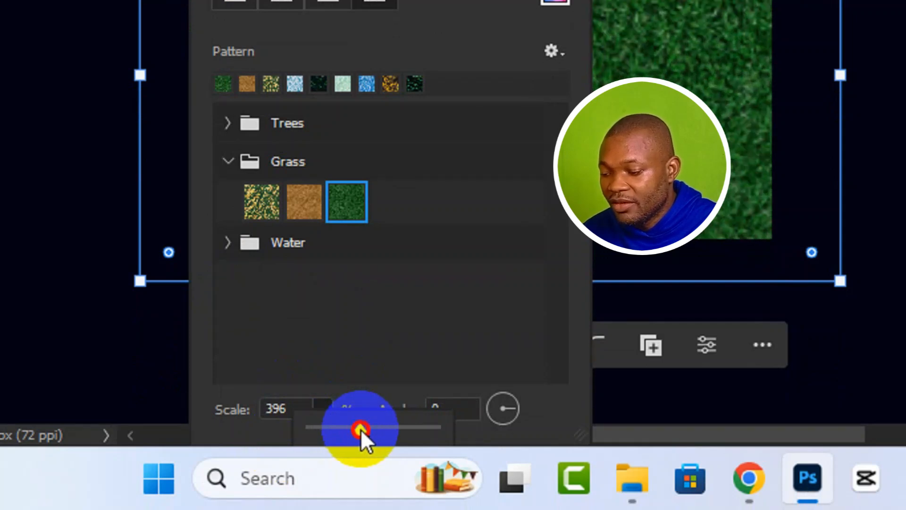
{"action": "left_click", "coordinate": [514, 412]}
{"action": "left_click_drag", "start_coordinate": [512, 412], "coordinate": [507, 398]}
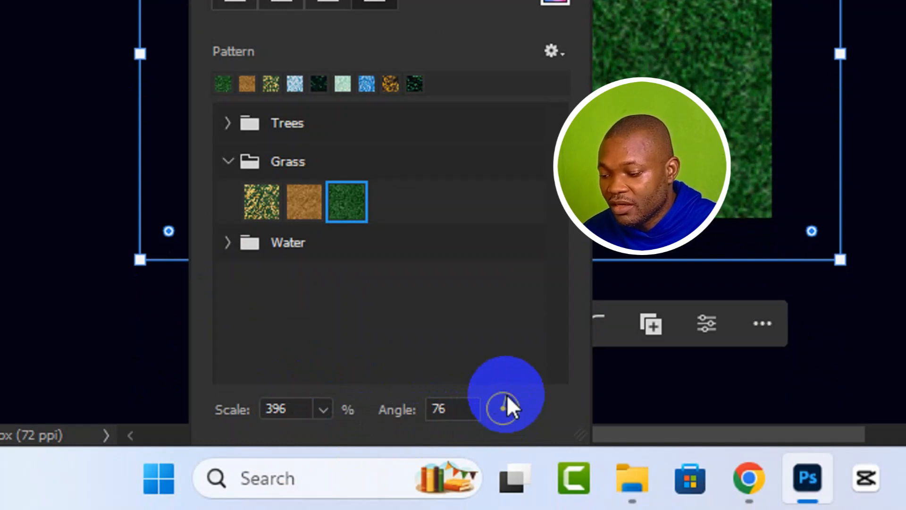
{"action": "left_click", "coordinate": [325, 416]}
{"action": "left_click_drag", "start_coordinate": [327, 431], "coordinate": [319, 432]}
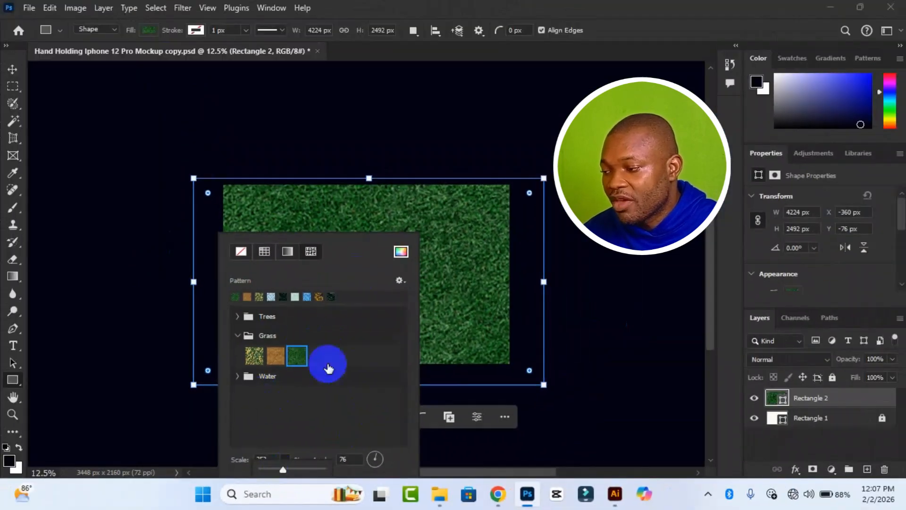
Move the grass-filled rectangle to about X -388 px, Y -104 px so it sits centred over the canvas.
{"action": "left_click", "coordinate": [12, 71]}
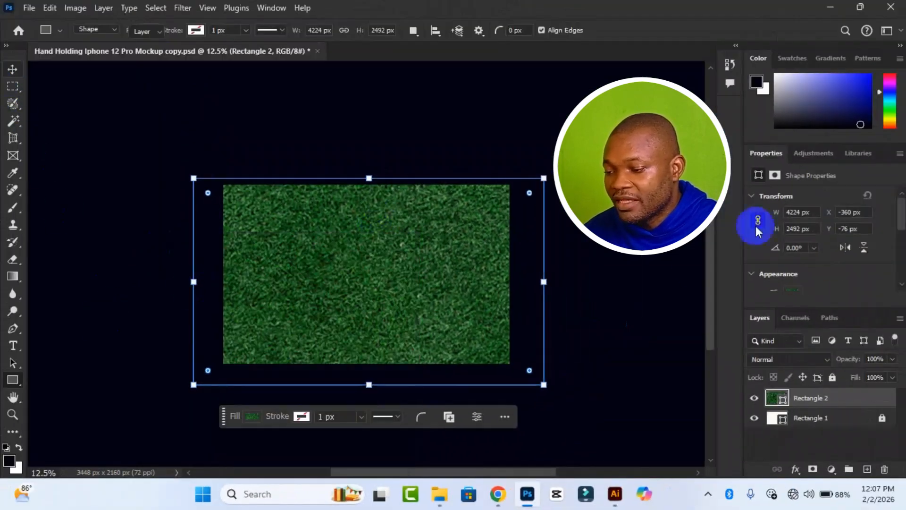
{"action": "left_click_drag", "start_coordinate": [449, 253], "coordinate": [446, 278]}
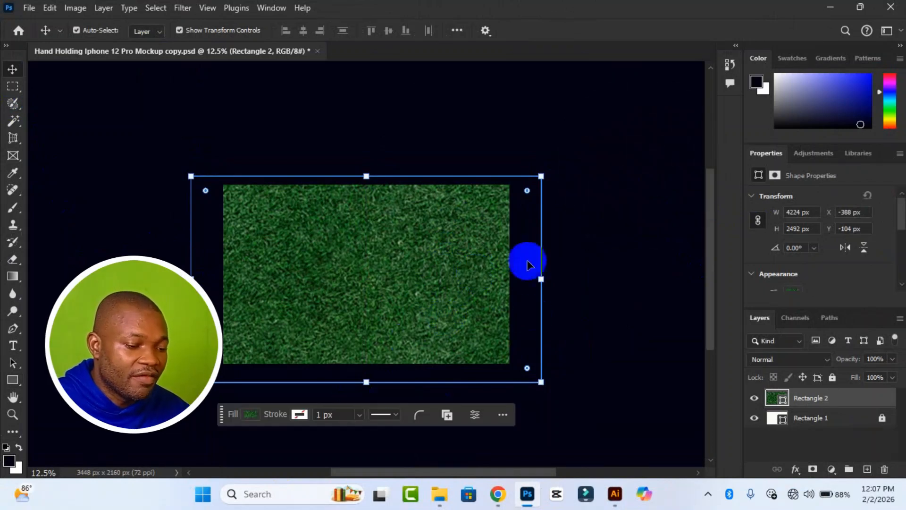
Add an Inner Shadow to Rectangle 2 with 100% opacity, 17 px distance and 5% choke.
{"action": "right_click", "coordinate": [823, 401]}
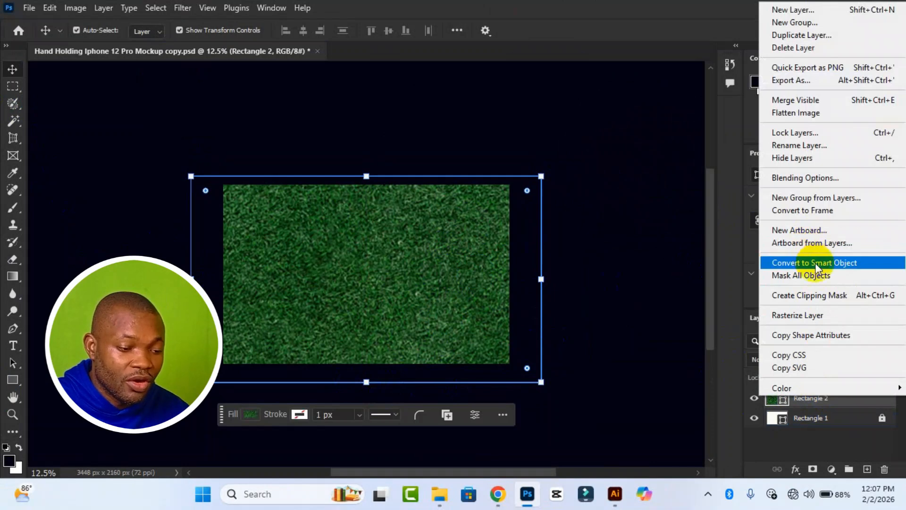
{"action": "left_click", "coordinate": [803, 183]}
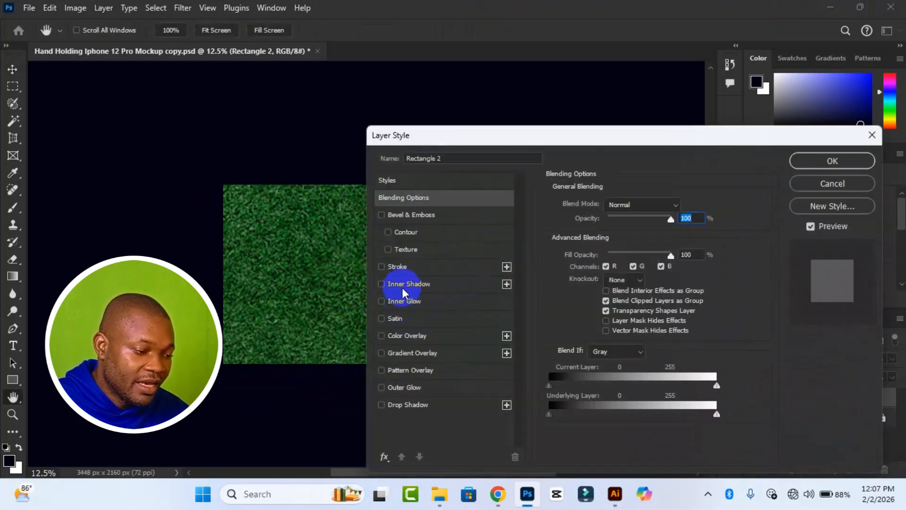
{"action": "left_click", "coordinate": [406, 286]}
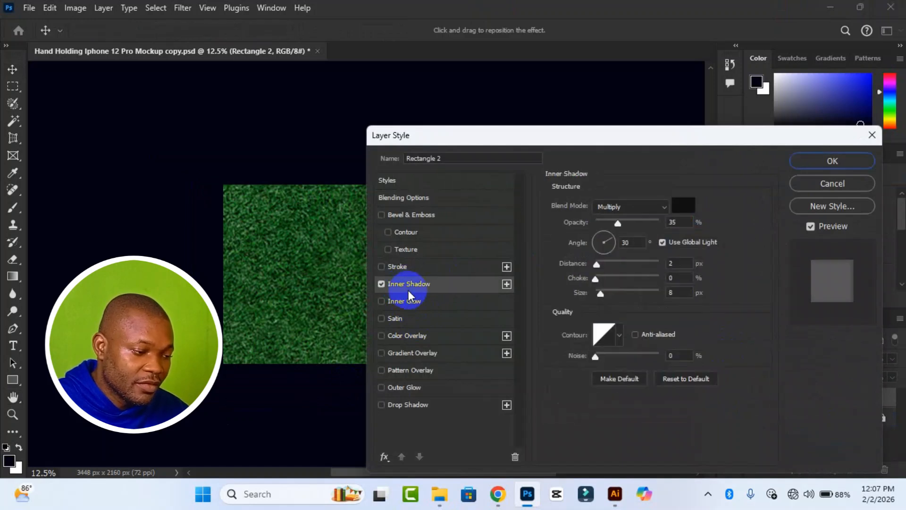
{"action": "left_click_drag", "start_coordinate": [617, 225], "coordinate": [660, 224]}
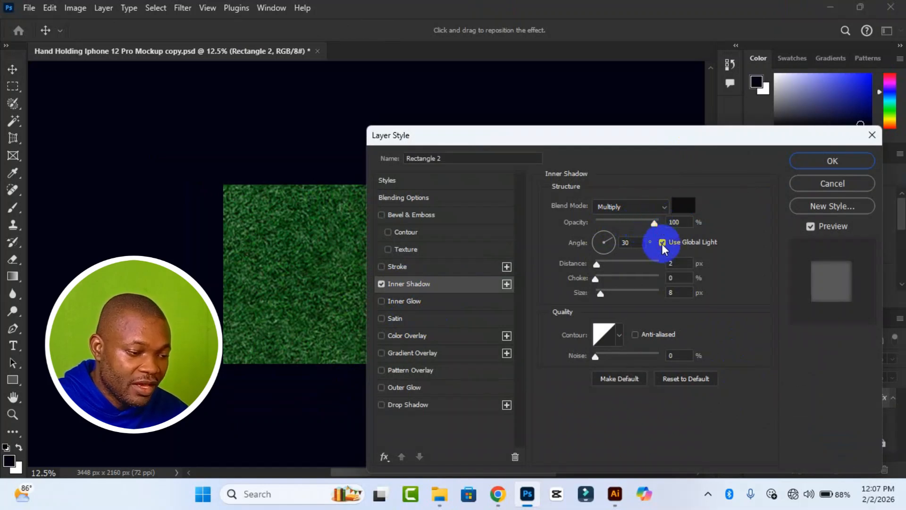
{"action": "mouse_move", "coordinate": [595, 277]}
{"action": "left_mouse_down"}
{"action": "mouse_move", "coordinate": [600, 283]}
{"action": "mouse_move", "coordinate": [597, 264]}
{"action": "mouse_move", "coordinate": [608, 265]}
{"action": "left_mouse_up"}
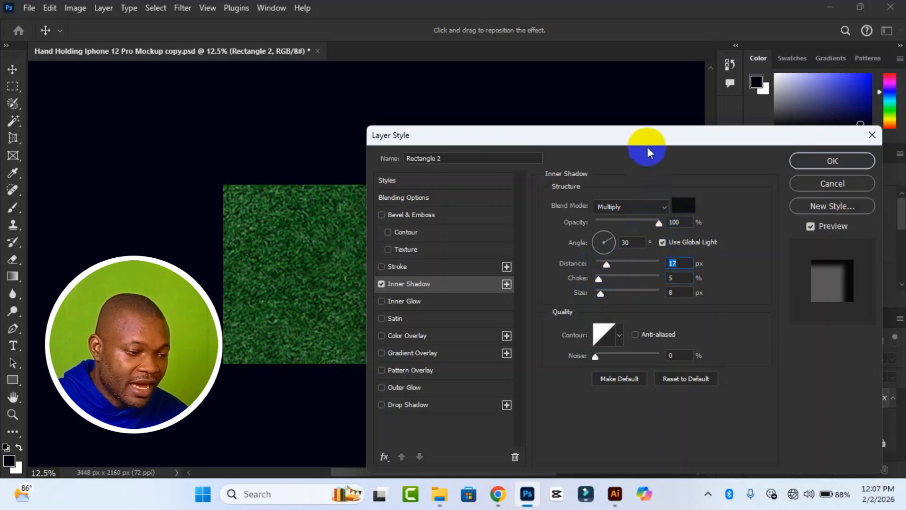
Try Linear Dodge (Add) as the inner shadow's blend mode and return it to Multiply.
{"action": "left_click_drag", "start_coordinate": [650, 152], "coordinate": [711, 102]}
{"action": "left_click", "coordinate": [725, 156]}
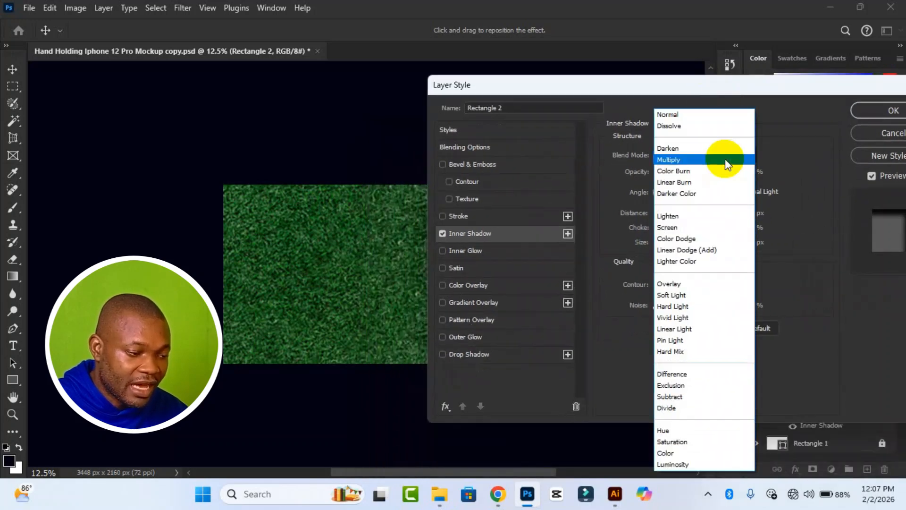
{"action": "left_click", "coordinate": [720, 248]}
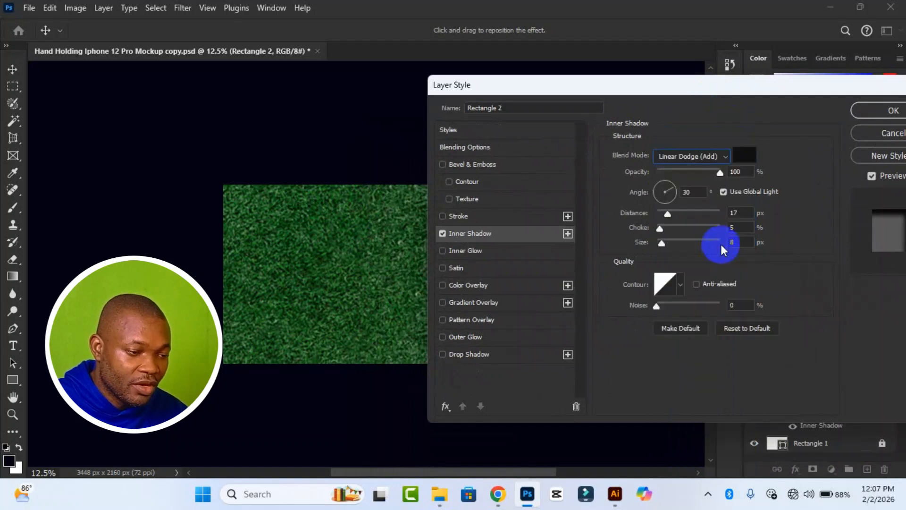
{"action": "left_click", "coordinate": [718, 158]}
{"action": "left_click", "coordinate": [718, 179]}
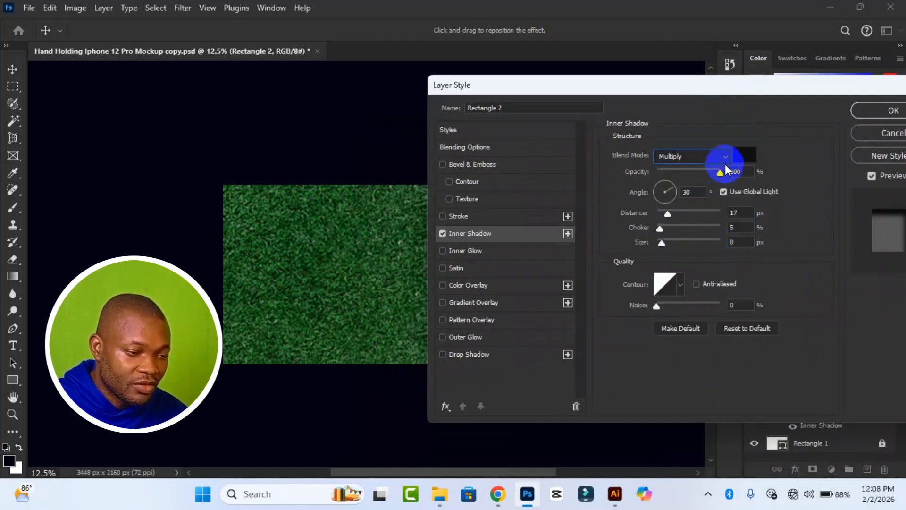
Set the inner shadow's blend mode to Color Dodge, adjust its choke slightly, and apply the layer style.
{"action": "left_click", "coordinate": [725, 160]}
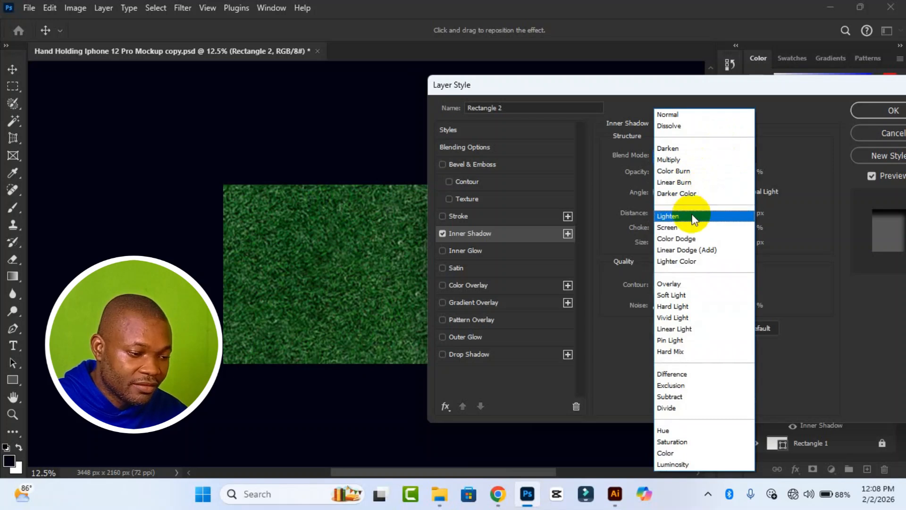
{"action": "left_click", "coordinate": [687, 240]}
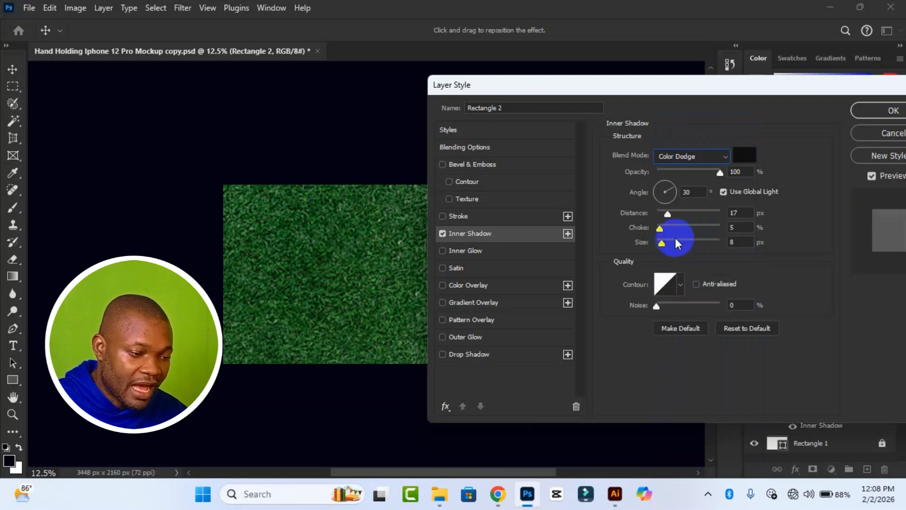
{"action": "left_click_drag", "start_coordinate": [661, 229], "coordinate": [664, 235]}
{"action": "key", "text": "Return"}
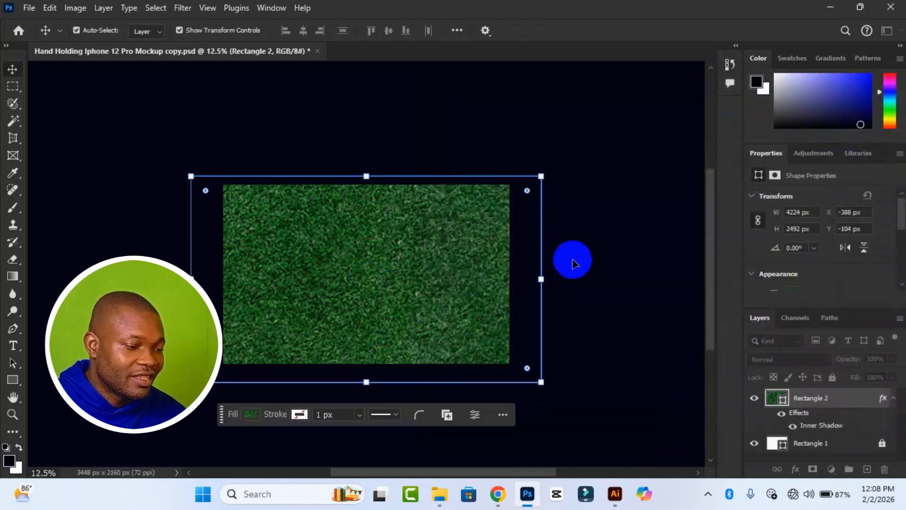
{"action": "left_click", "coordinate": [624, 340]}
{"action": "left_click_drag", "start_coordinate": [633, 407], "coordinate": [634, 414]}
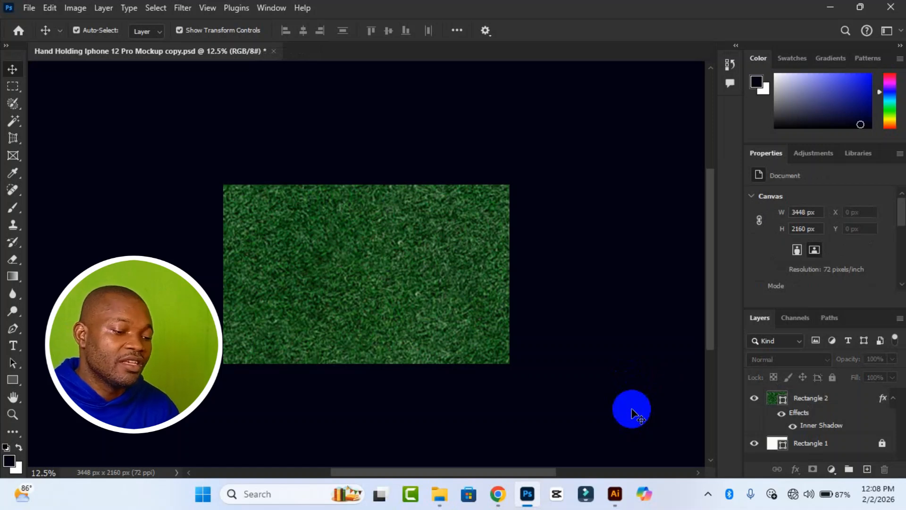